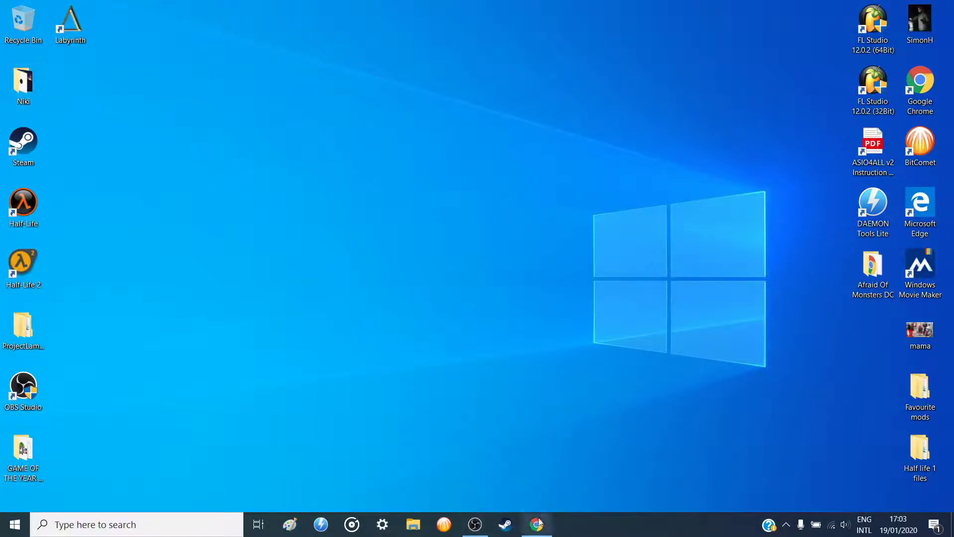
- Launch Chrome and reach the ModDB website from the Google results
left_click(537, 524)
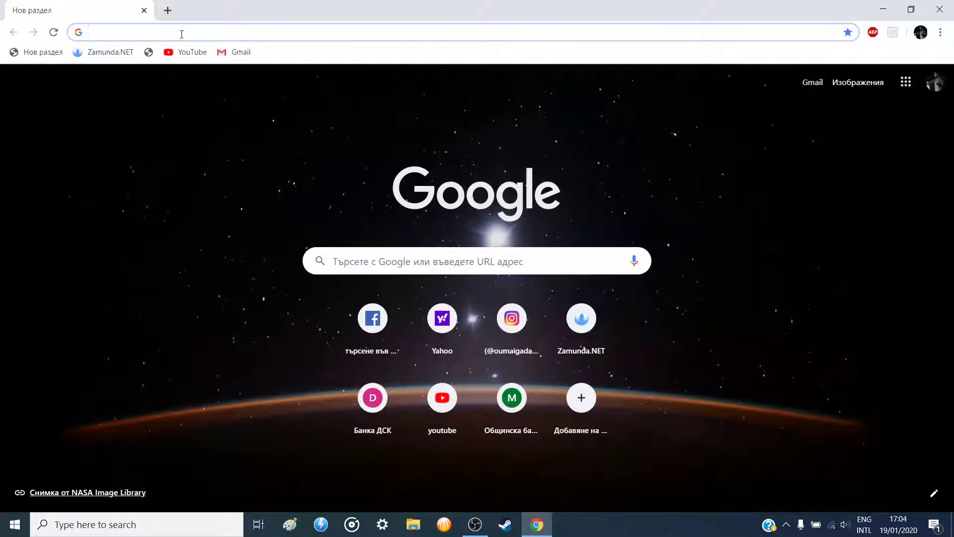
type("mo")
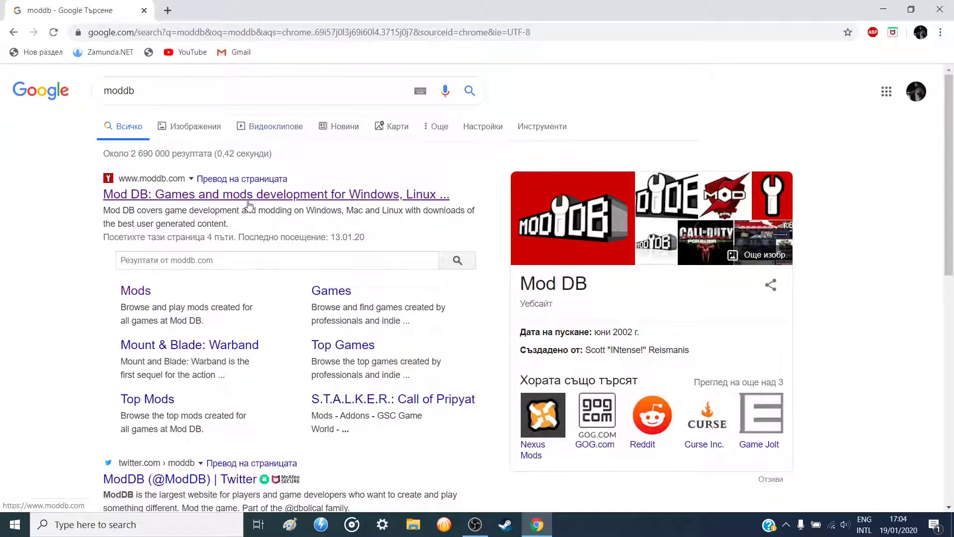
left_click(249, 198)
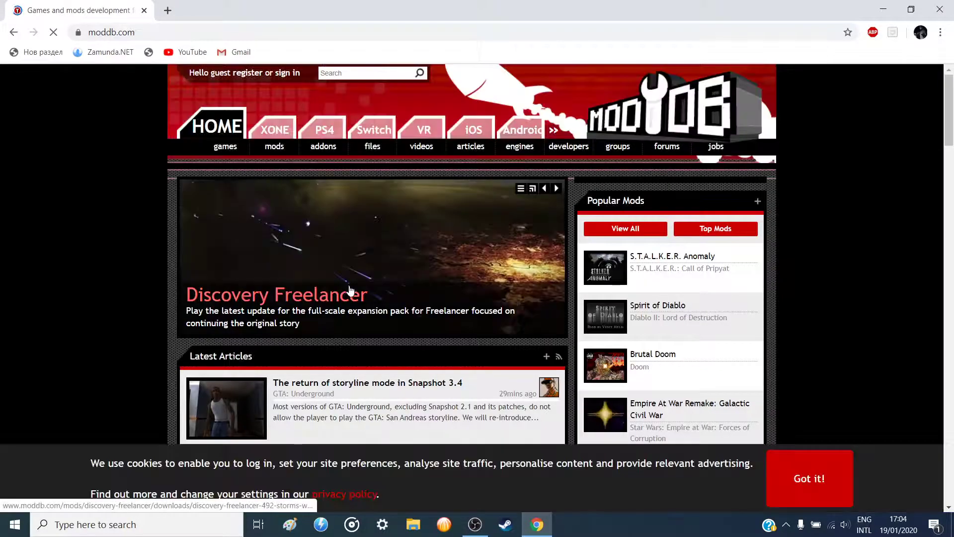
scroll(349, 288, "down", 2)
scroll(350, 287, "up", 2)
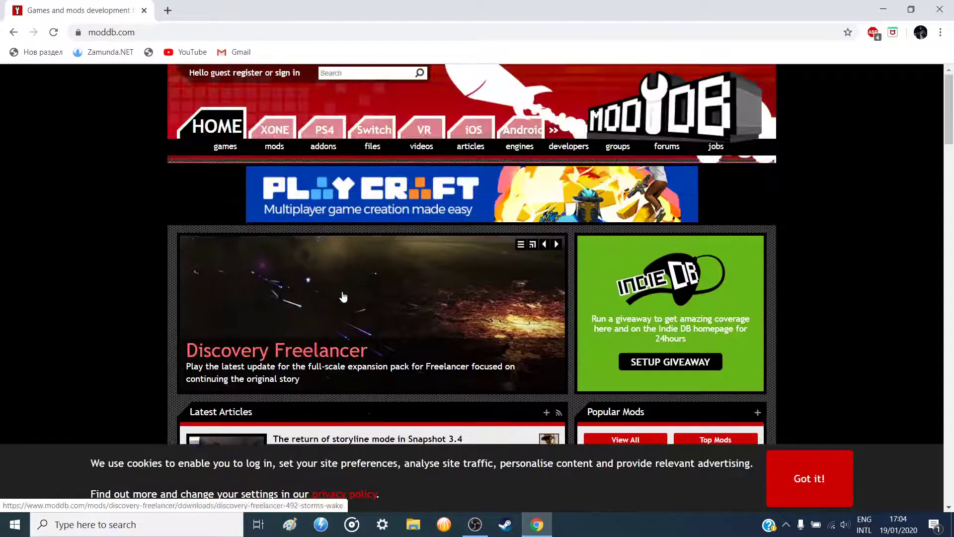
scroll(350, 287, "down", 3)
scroll(142, 216, "down", 1)
scroll(124, 216, "up", 3)
scroll(124, 217, "up", 1)
type("red mesa")
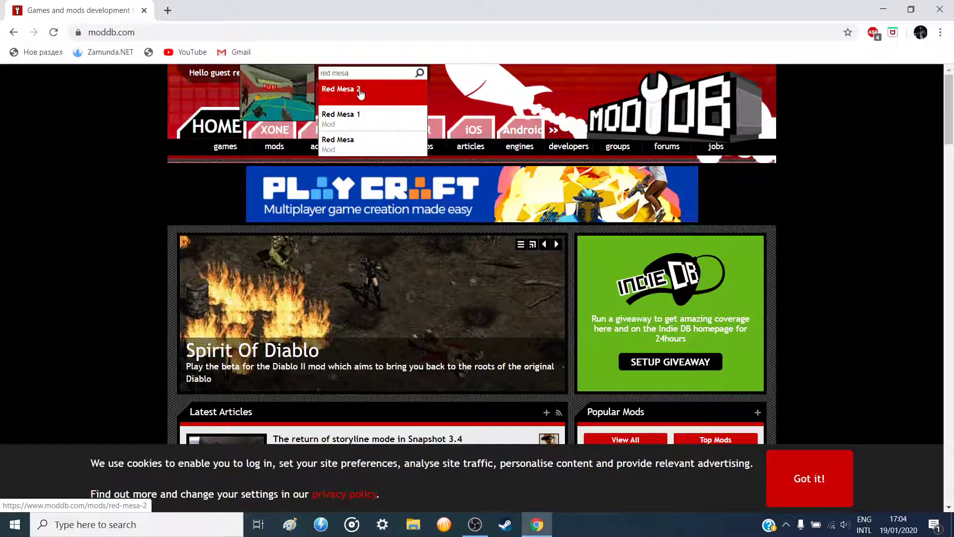
- Go to the Red Mesa 1 mod page and its Red Mesa 1 file download page
left_click(352, 116)
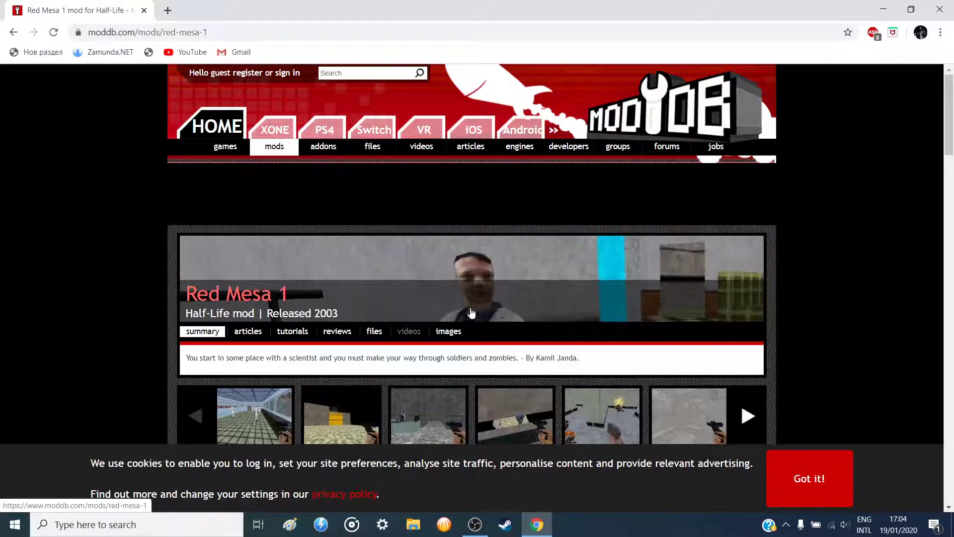
scroll(434, 311, "down", 2)
scroll(433, 312, "down", 2)
scroll(434, 312, "down", 2)
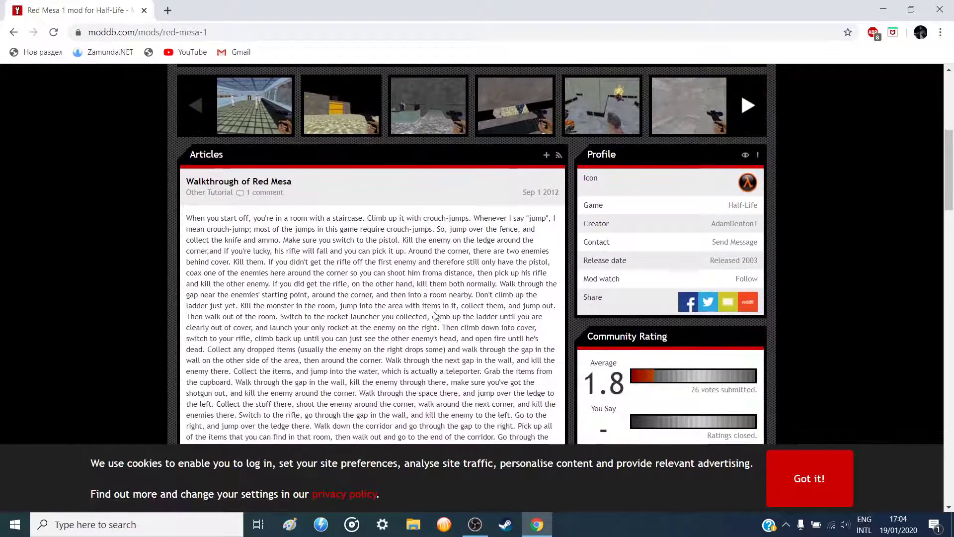
scroll(433, 316, "up", 1)
scroll(434, 316, "down", 3)
scroll(435, 317, "down", 2)
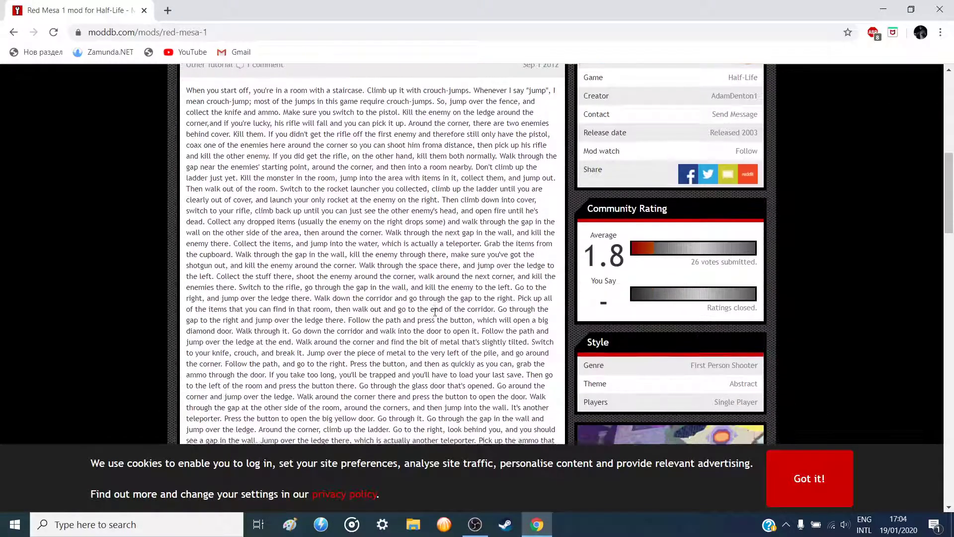
scroll(434, 316, "down", 4)
scroll(434, 316, "down", 3)
scroll(422, 294, "down", 2)
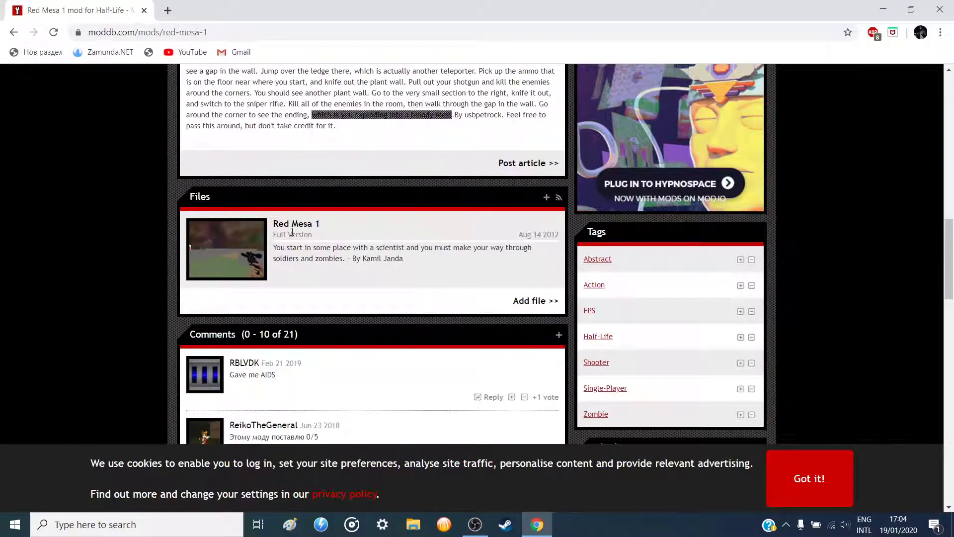
scroll(289, 233, "up", 3)
scroll(288, 233, "up", 3)
scroll(291, 194, "down", 2)
scroll(291, 195, "down", 3)
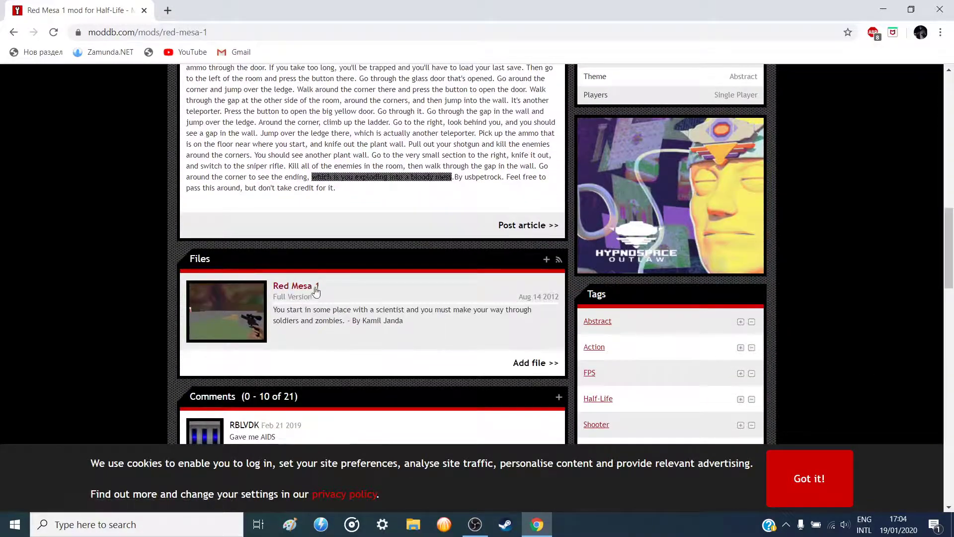
left_click(311, 292)
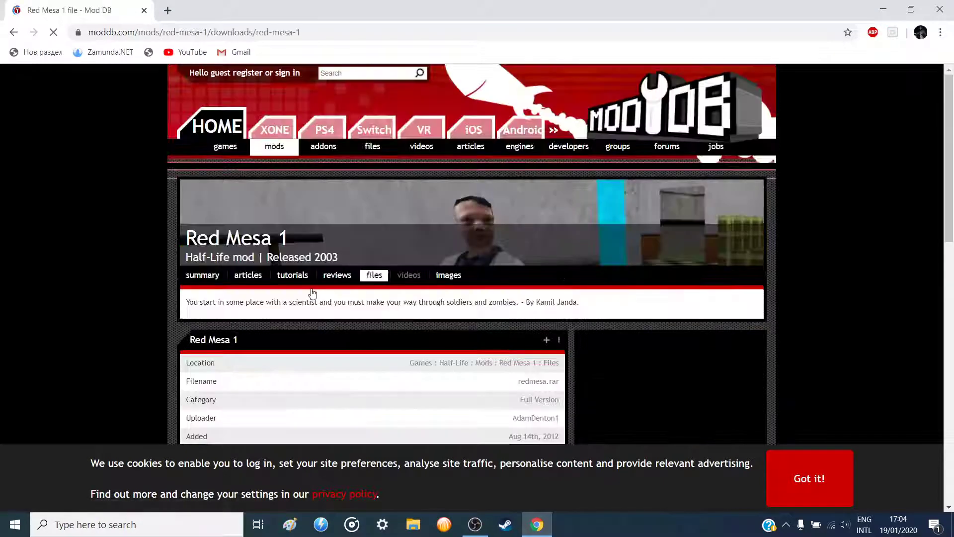
scroll(265, 296, "down", 3)
scroll(298, 299, "down", 2)
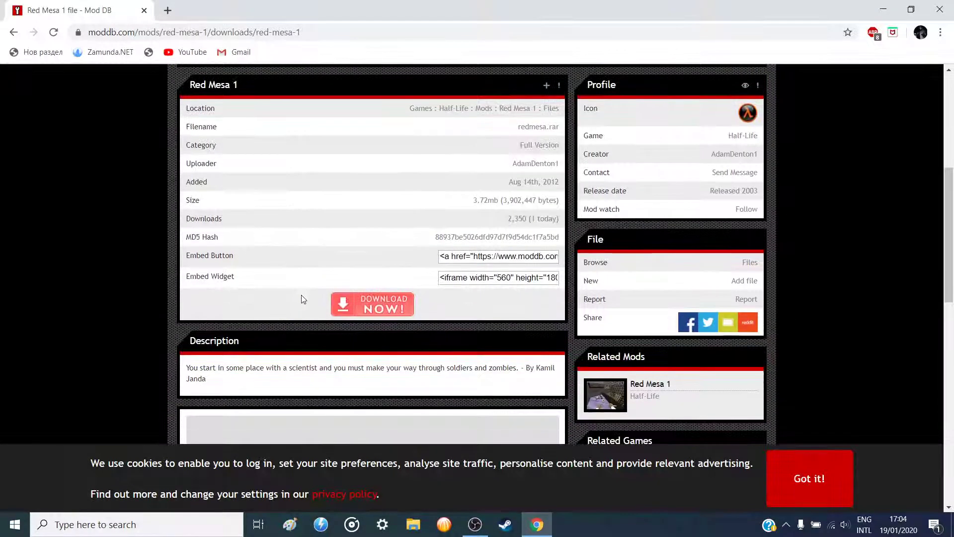
scroll(365, 313, "up", 3)
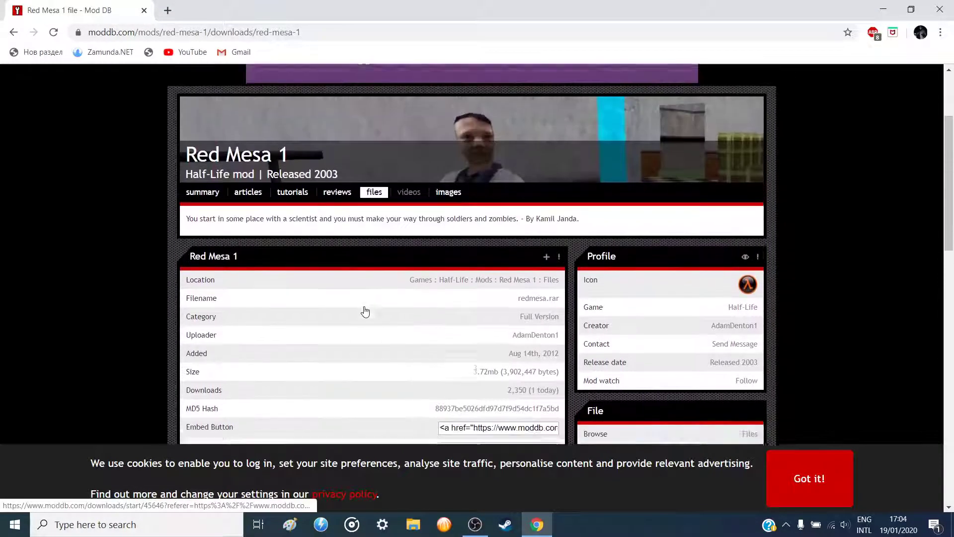
scroll(365, 313, "down", 1)
- Download redmesa.rar via Download Now and the popup's download link
mouse_move(373, 367)
left_click(372, 369)
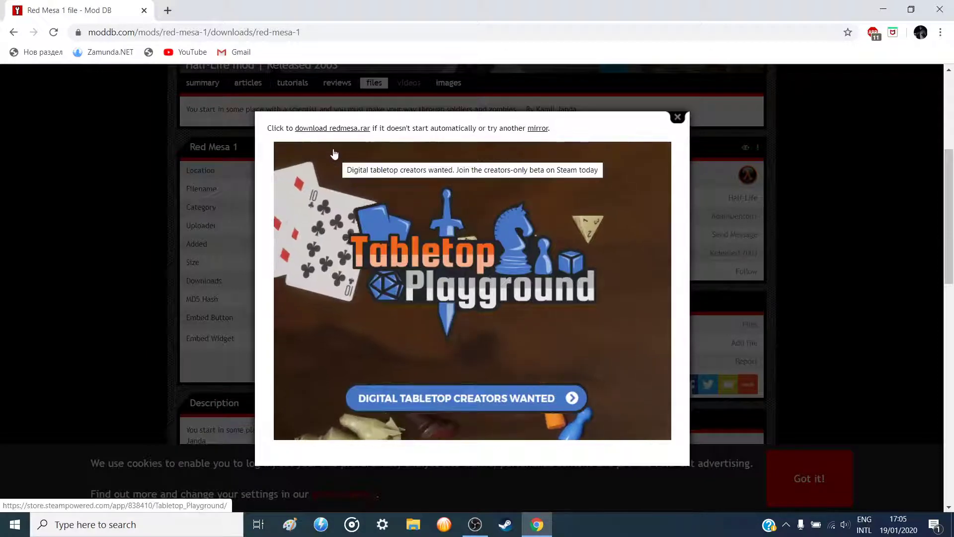
left_click(321, 128)
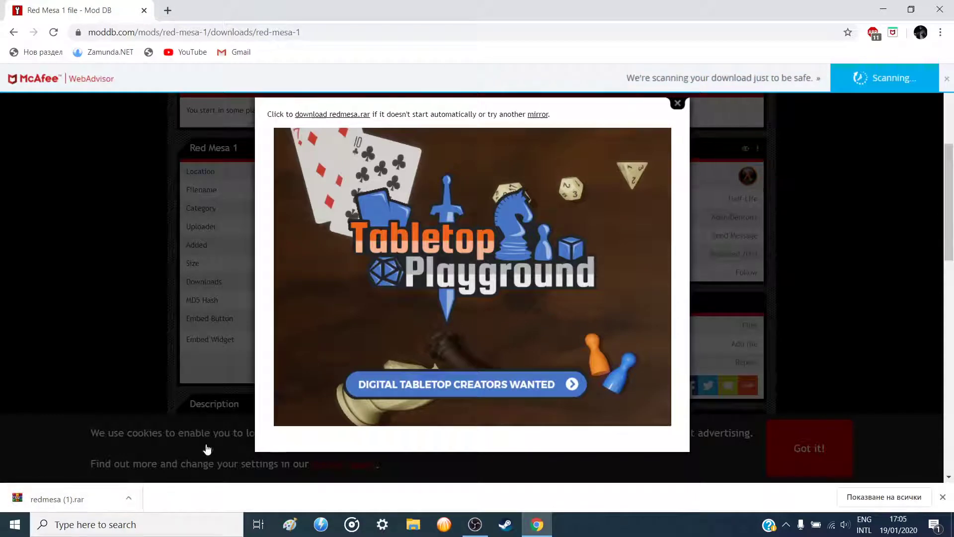
scroll(336, 261, "up", 2)
scroll(336, 298, "down", 2)
- Browse redmesa.rar in WinRAR — the redmesa, dlls, Save, media and gfx folders — then return to the archive root
left_click(66, 498)
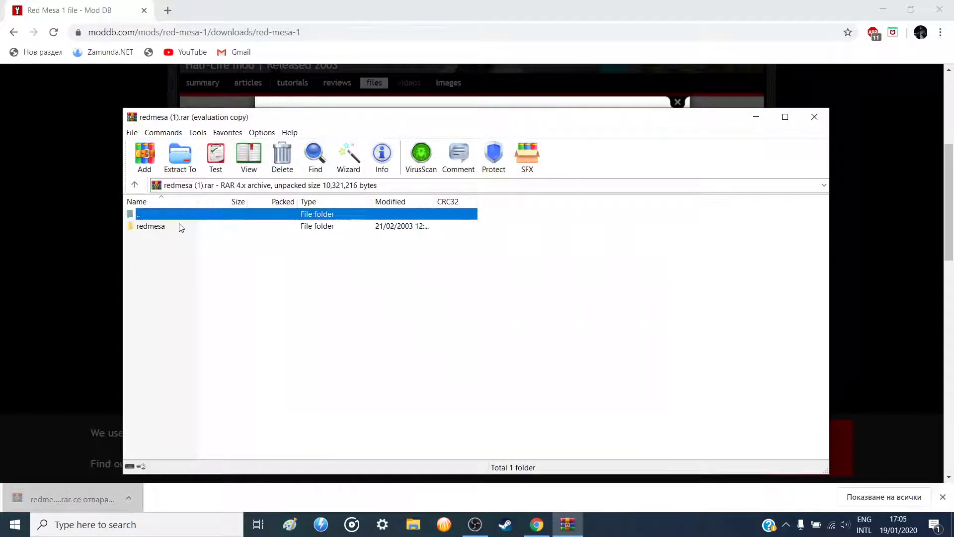
double_click(179, 226)
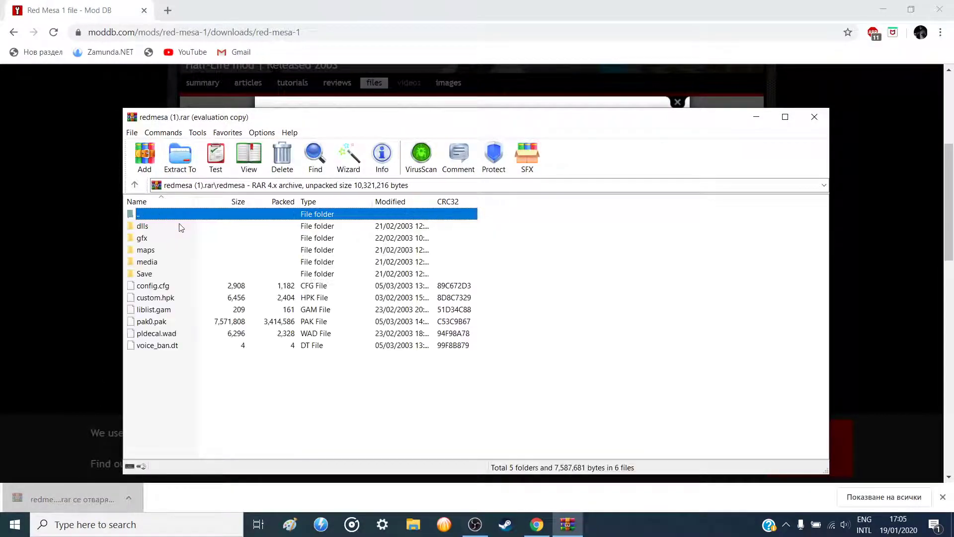
double_click(143, 225)
double_click(148, 215)
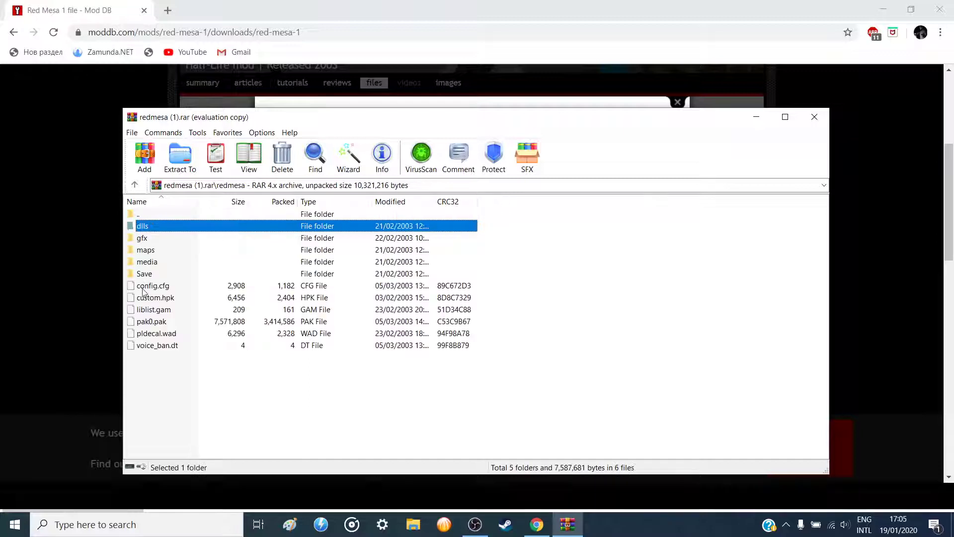
left_click(149, 274)
left_click(149, 262)
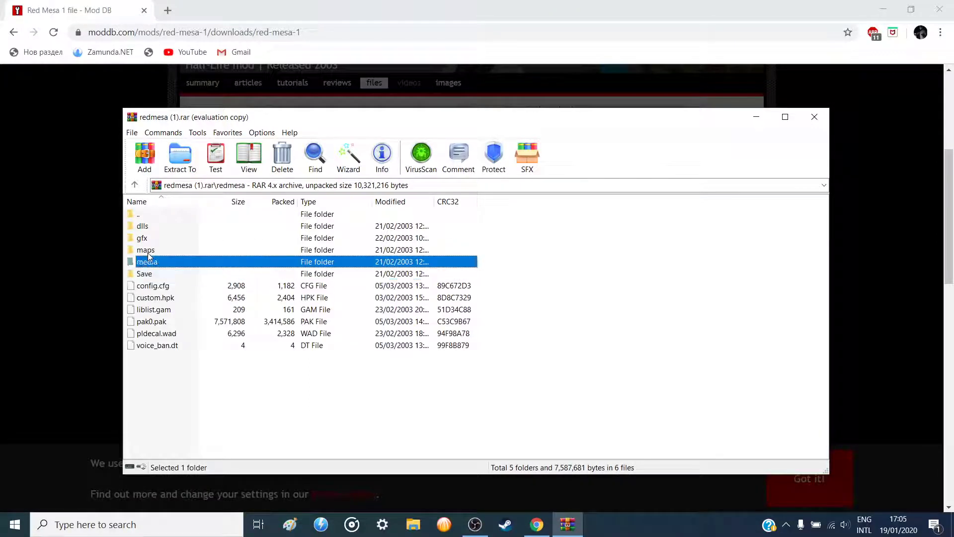
left_click(149, 238)
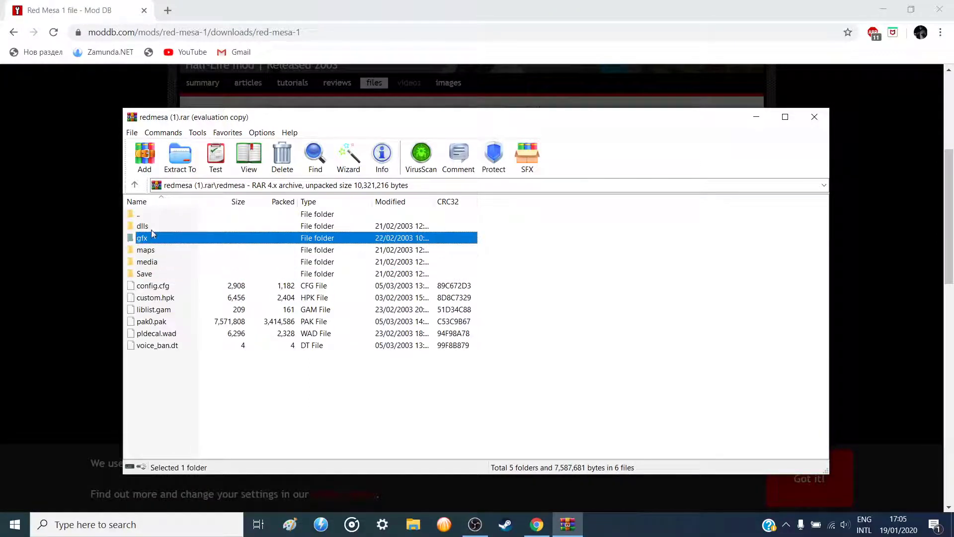
double_click(142, 215)
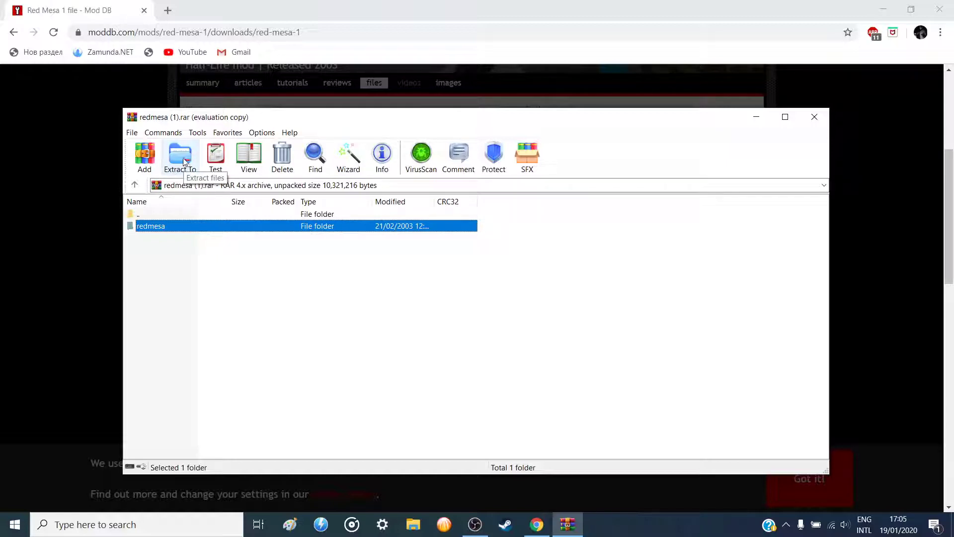
- Extract the archive to the Desktop and close WinRAR
left_click(183, 157)
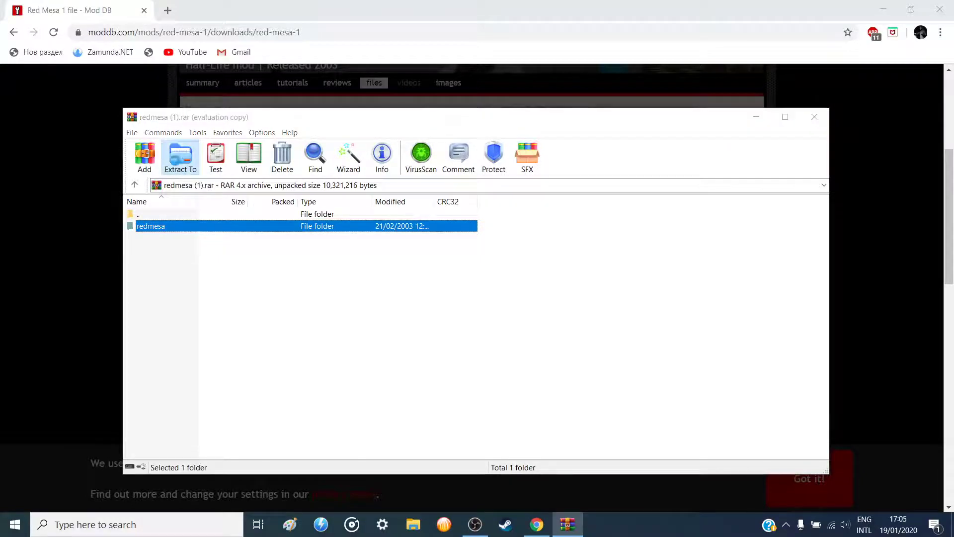
left_click(501, 226)
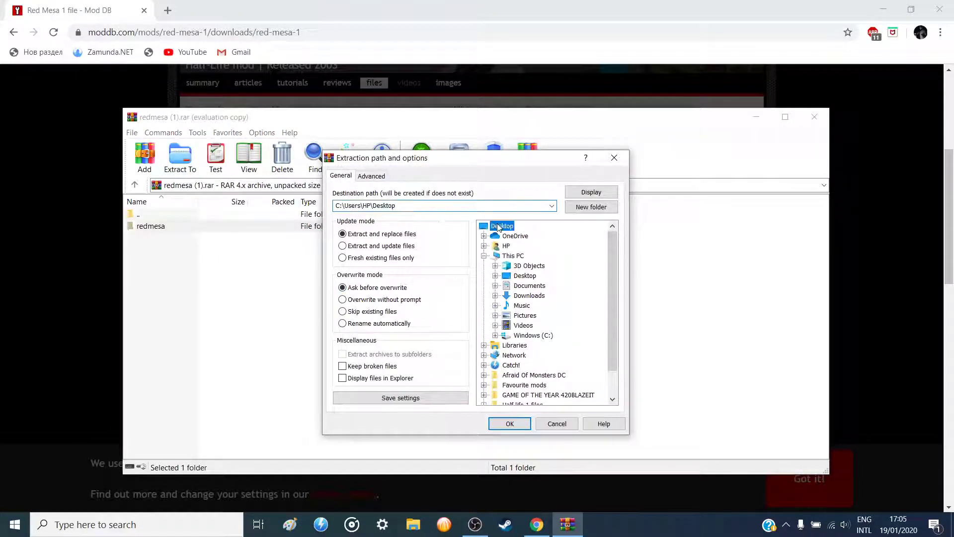
left_click(515, 425)
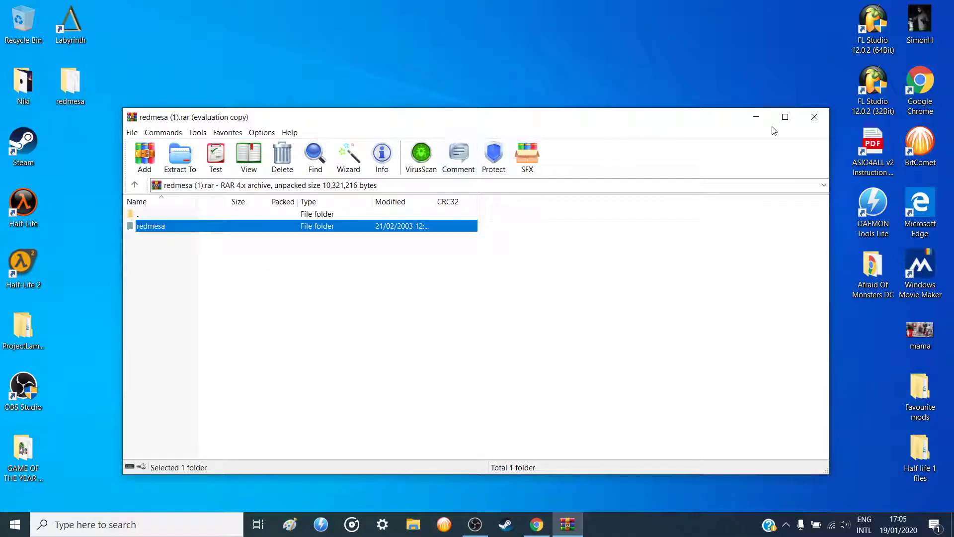
left_click(814, 116)
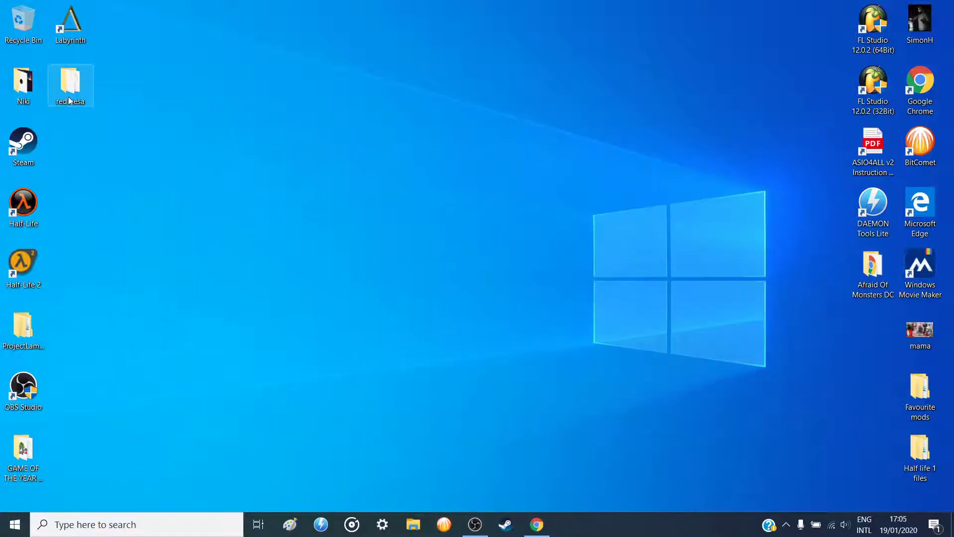
- Copy all eleven items in the desktop redmesa folder, then minimise the window
double_click(70, 88)
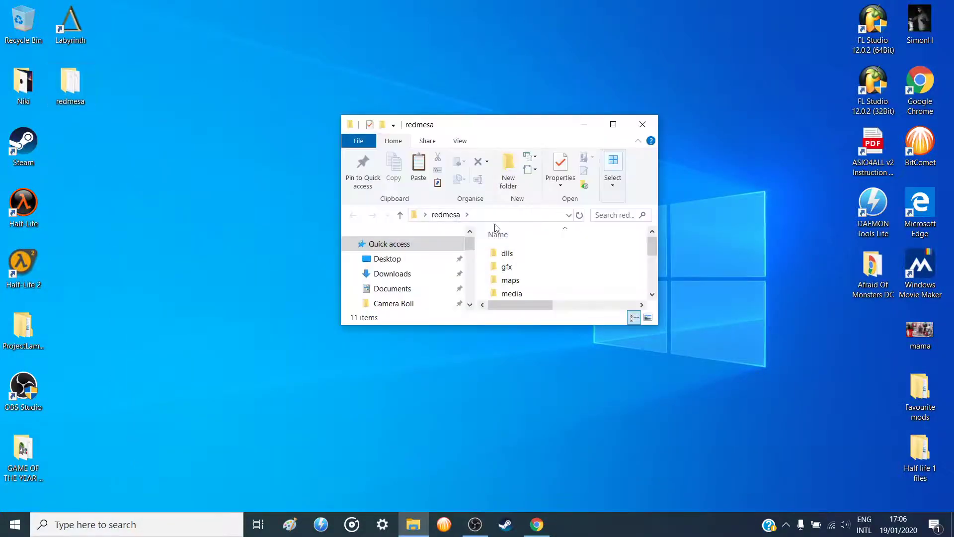
scroll(522, 276, "down", 3)
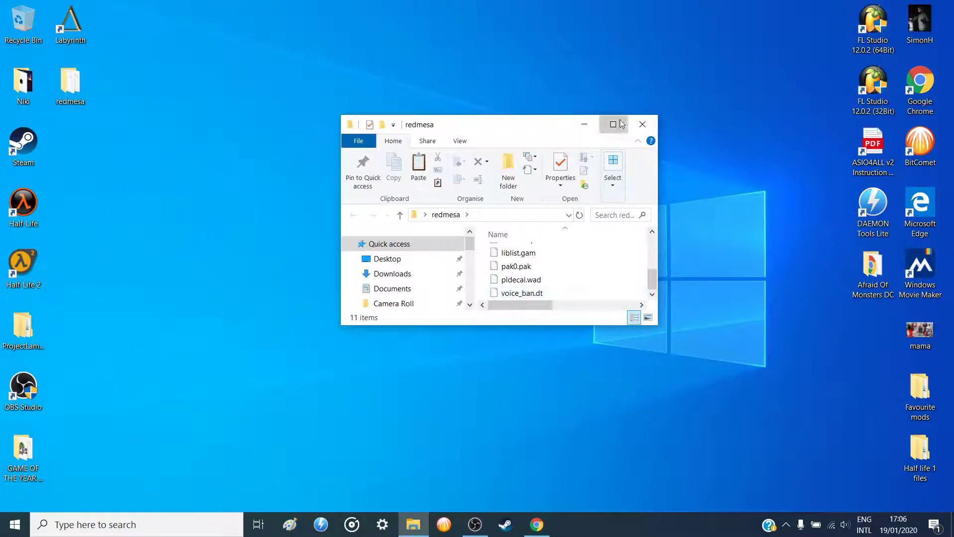
left_click(613, 124)
left_click_drag(140, 135, 249, 325)
right_click(193, 225)
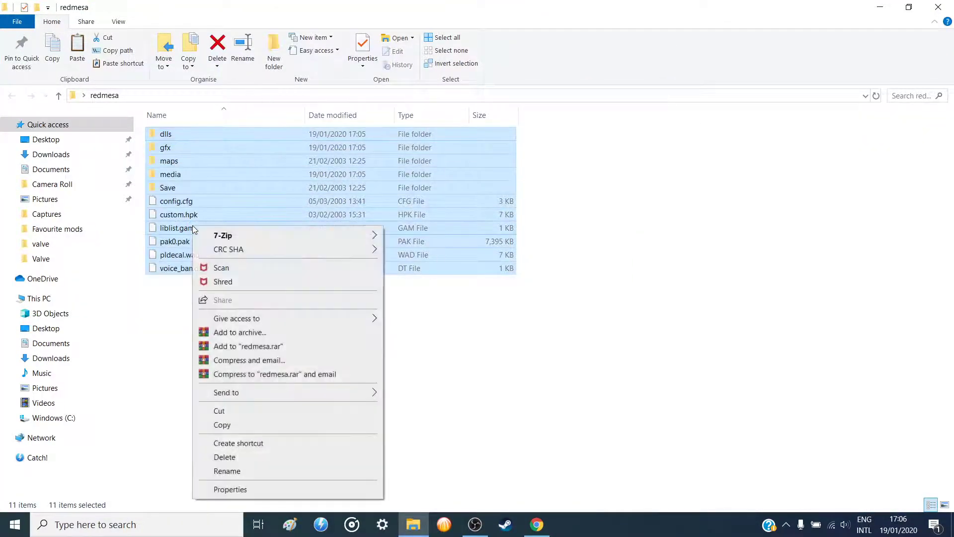
left_click(223, 425)
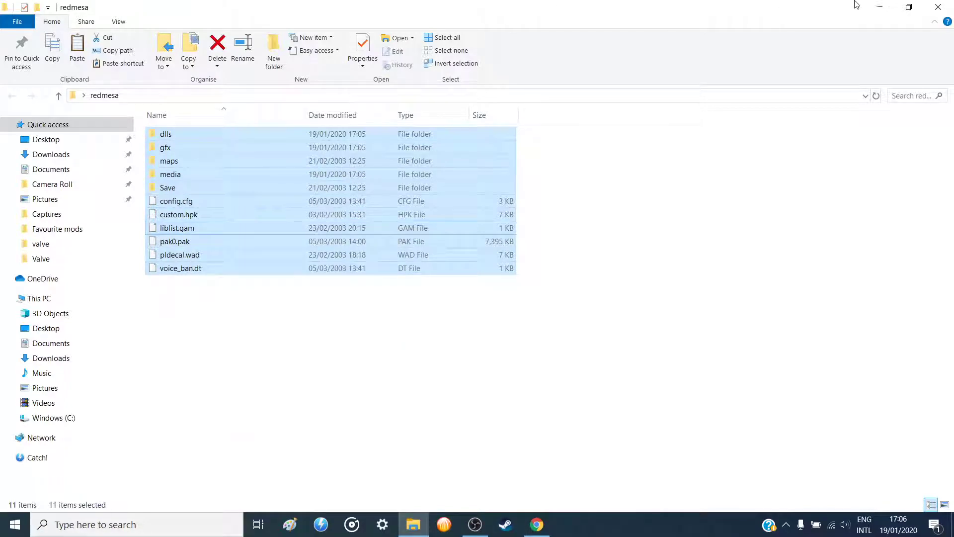
left_click(878, 7)
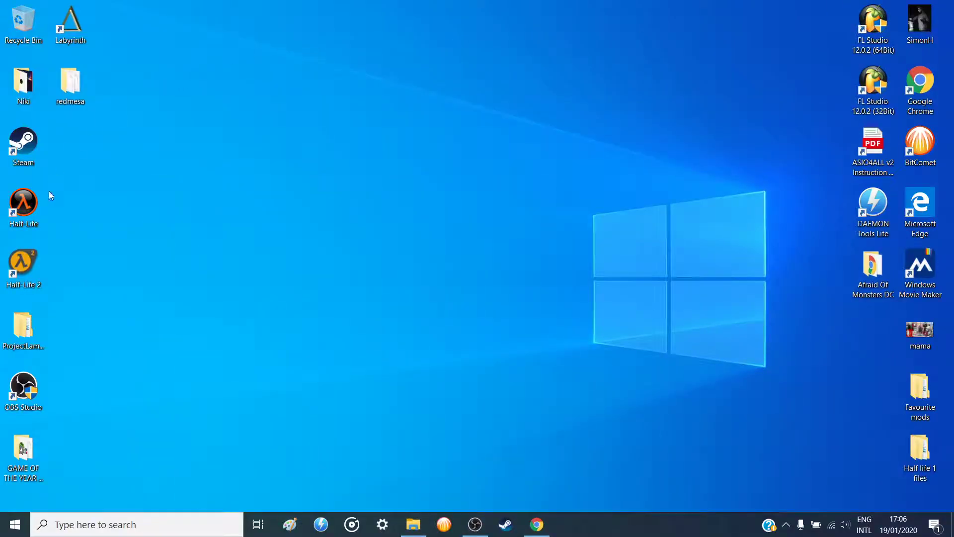
- Reach Half-Life's install folder via the shortcut's file location and enter its valve folder
right_click(20, 211)
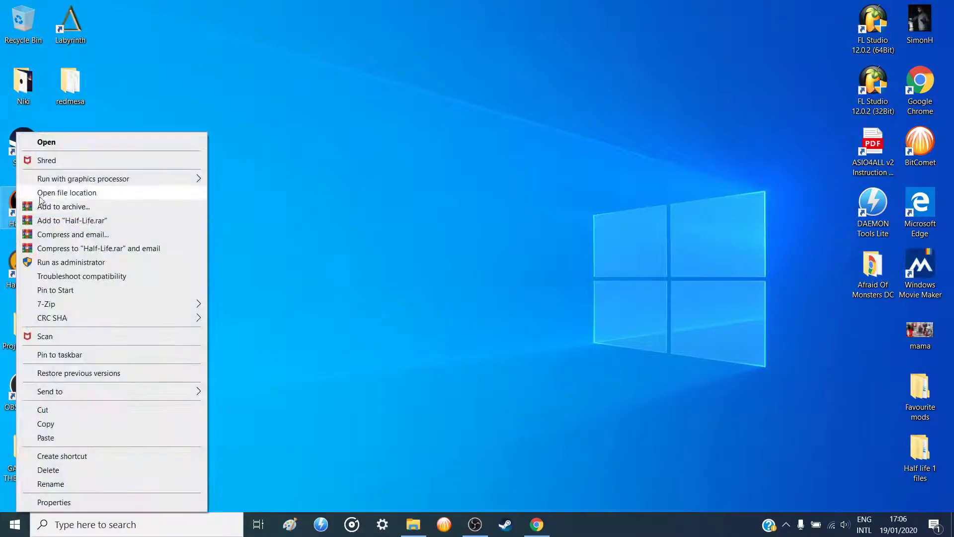
left_click(67, 192)
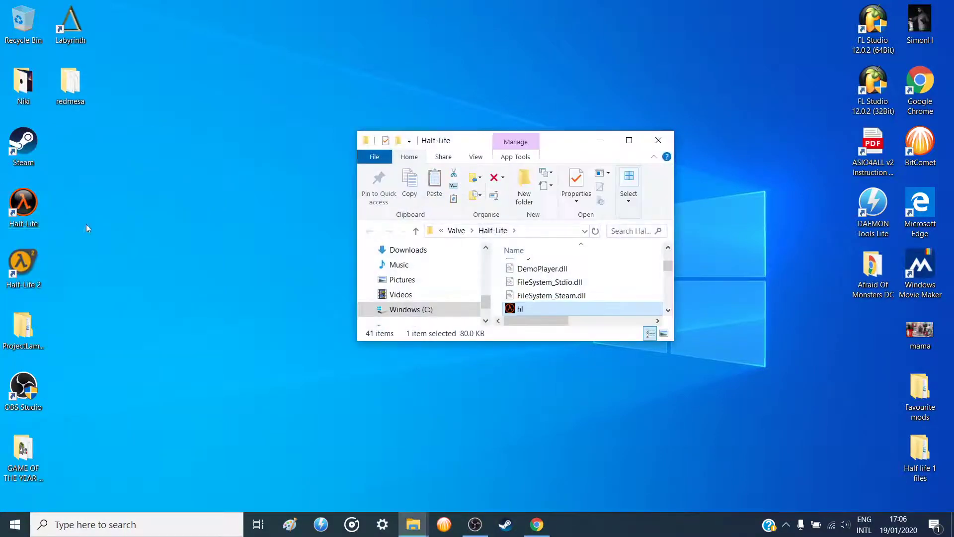
left_click(628, 140)
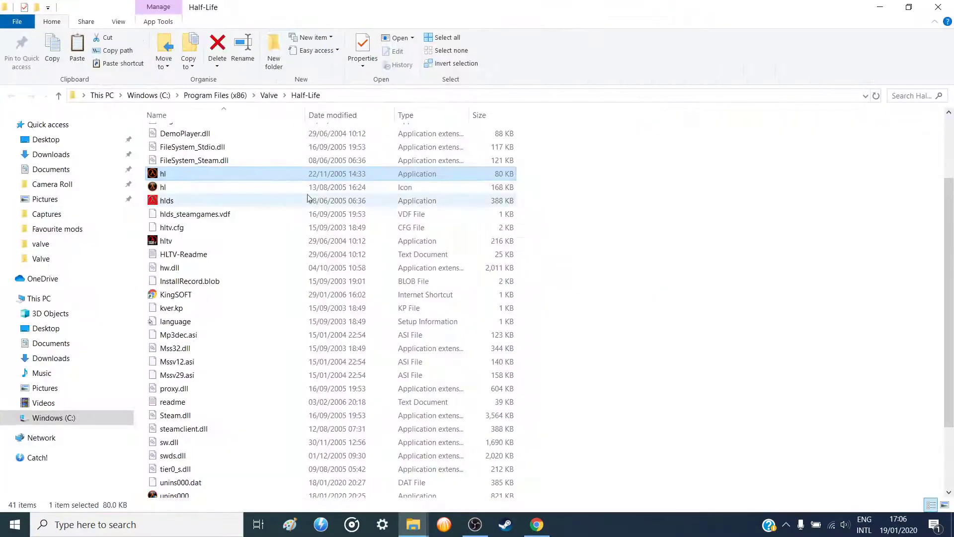
scroll(325, 236, "down", 2)
scroll(326, 236, "down", 3)
scroll(326, 236, "down", 2)
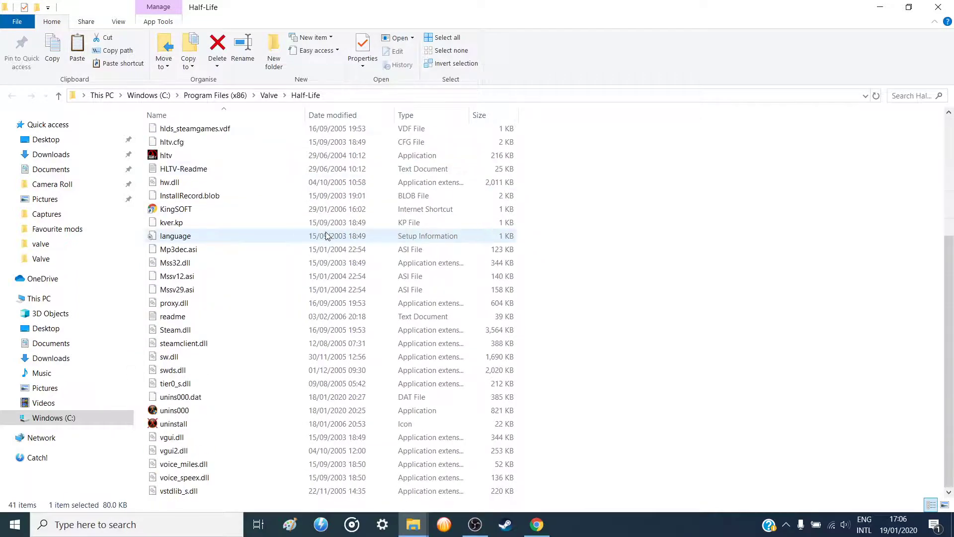
scroll(327, 235, "up", 3)
scroll(326, 236, "up", 3)
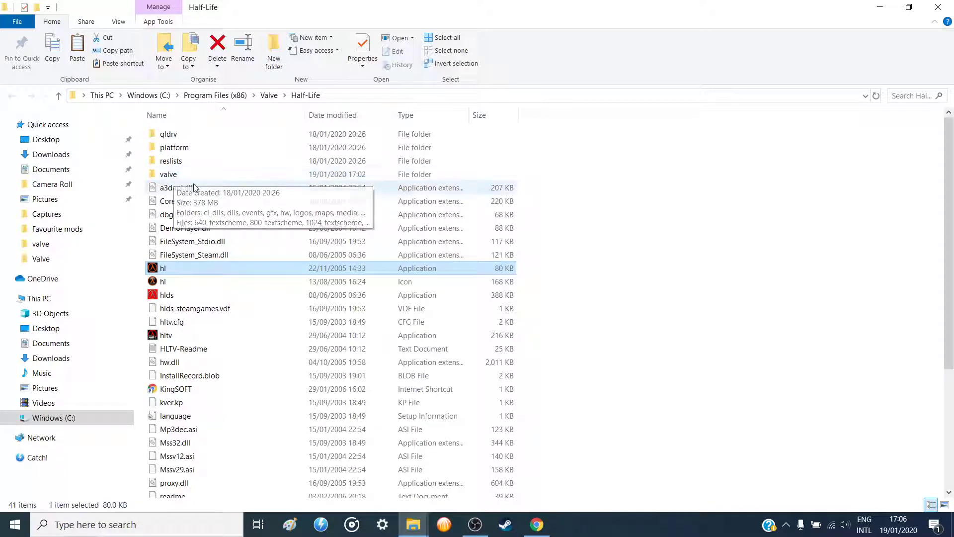
double_click(169, 173)
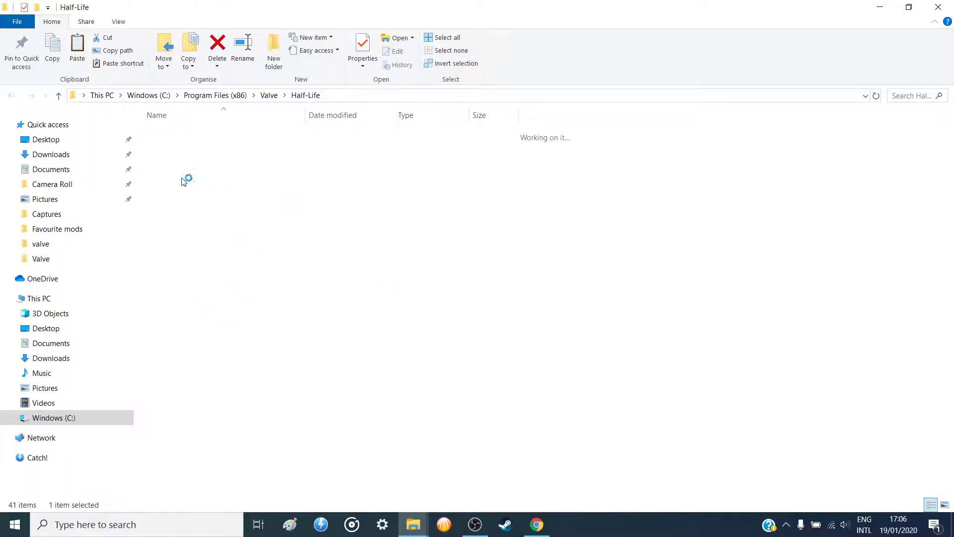
scroll(286, 256, "down", 5)
scroll(286, 257, "down", 2)
scroll(285, 257, "up", 2)
scroll(285, 258, "up", 5)
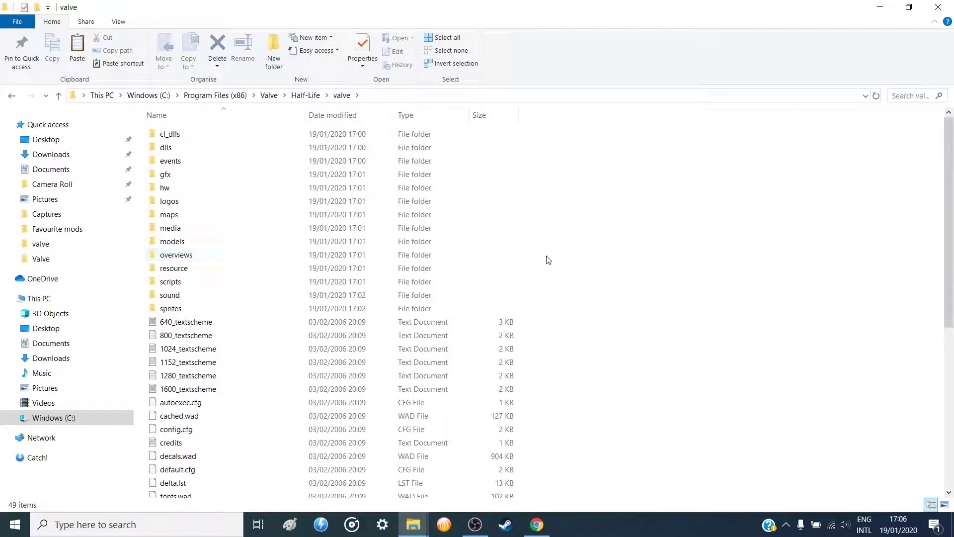
- Paste the Red Mesa files into valve, replacing the three same-named files with administrator permission
right_click(546, 256)
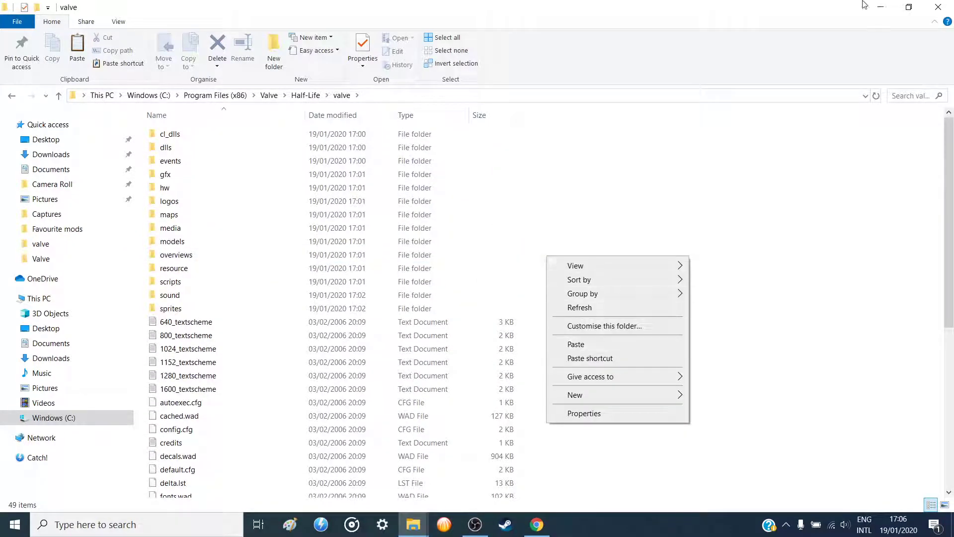
left_click(880, 7)
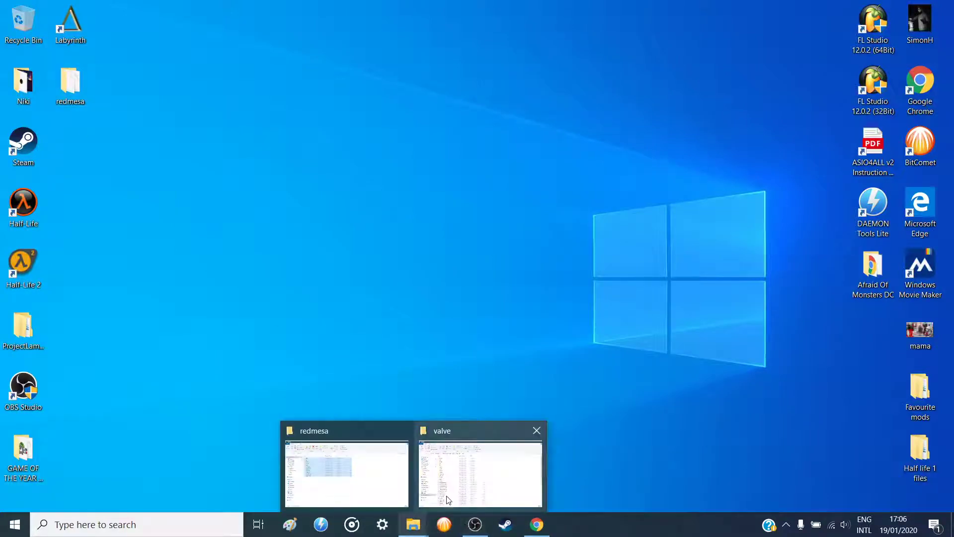
left_click(451, 477)
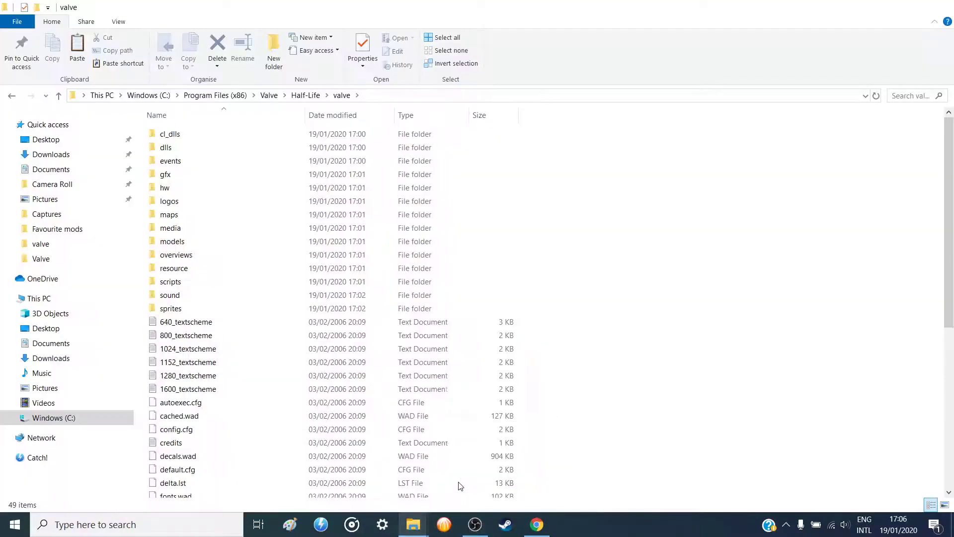
right_click(563, 287)
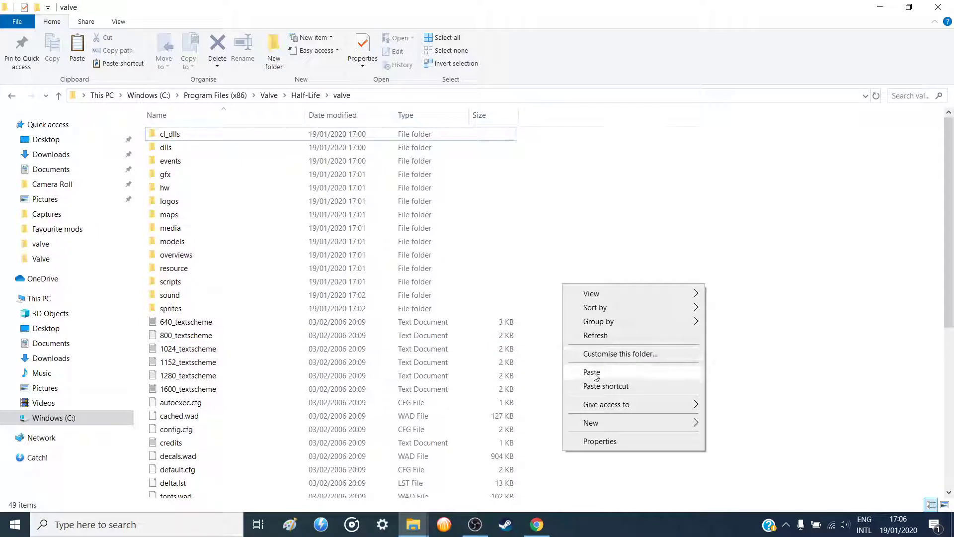
left_click(591, 372)
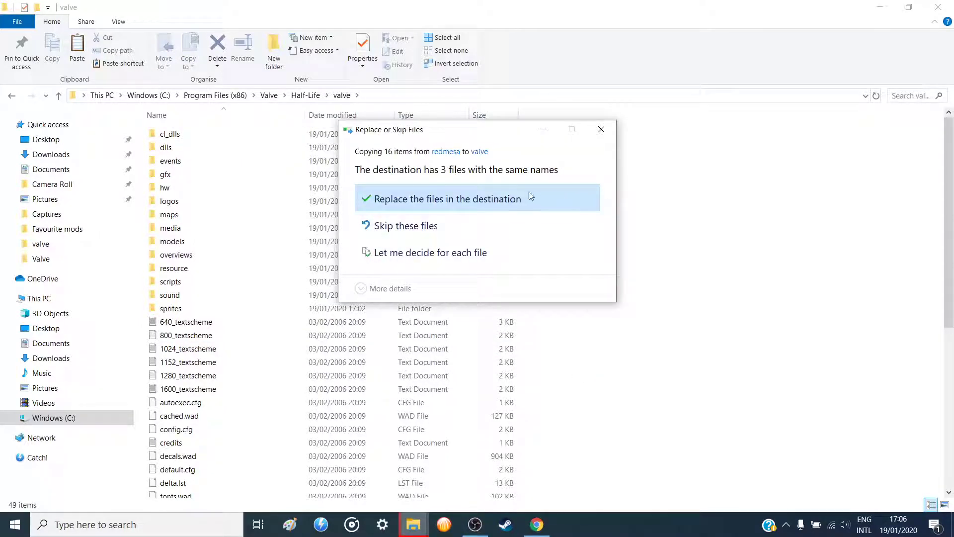
left_click(413, 201)
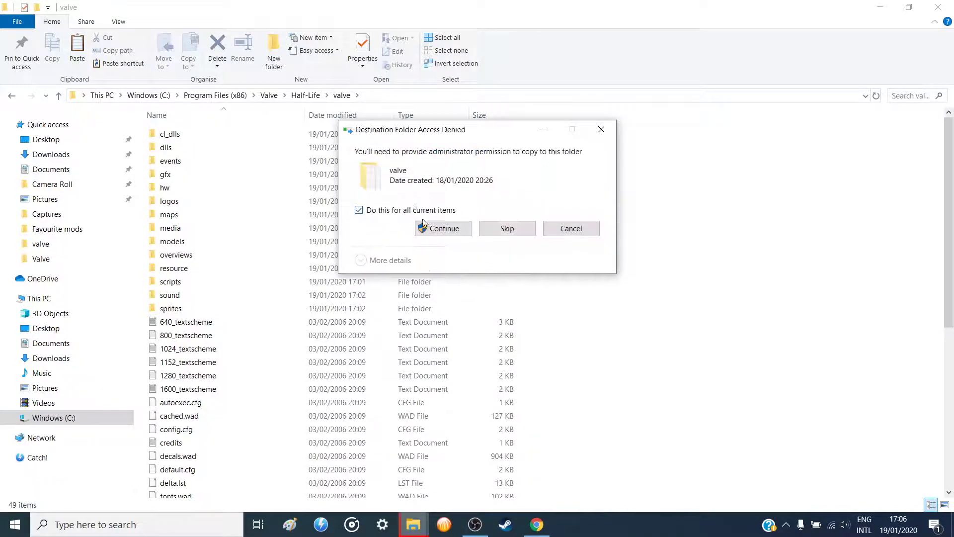
left_click(439, 228)
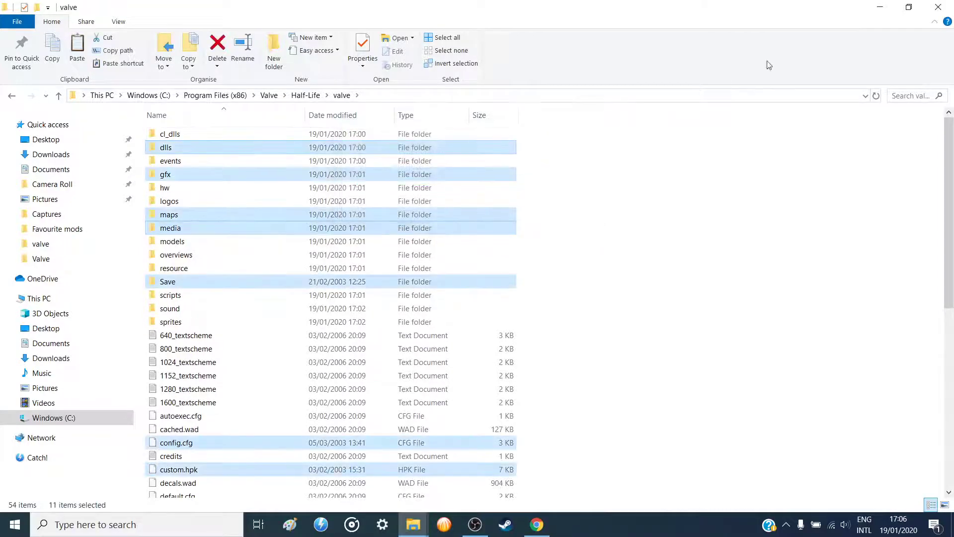
- Minimise the valve window and close the redmesa folder window from the taskbar preview
left_click(880, 8)
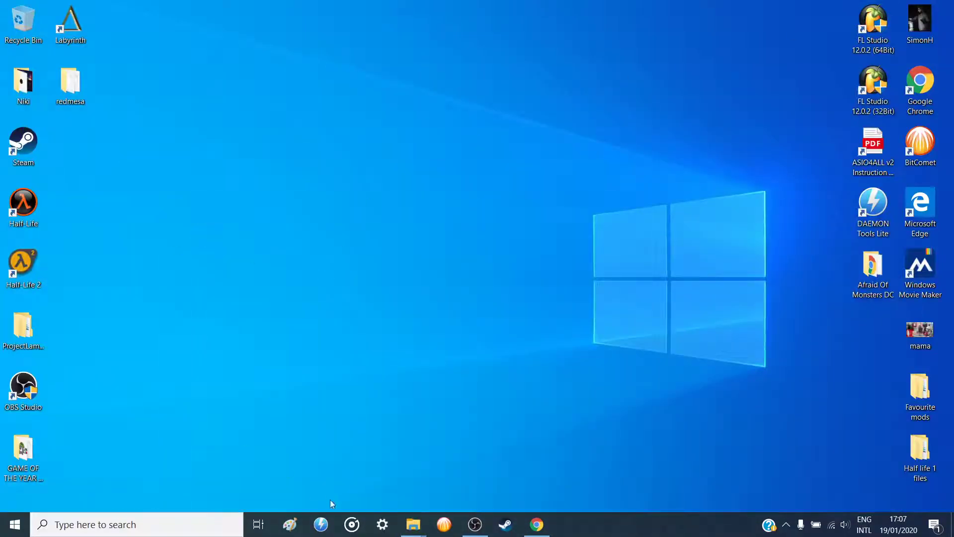
mouse_move(414, 524)
left_click(404, 430)
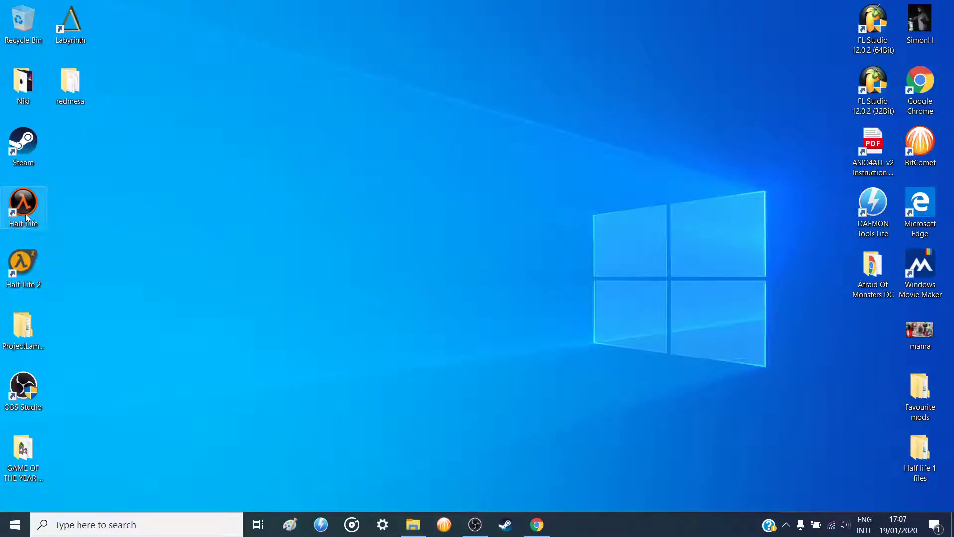